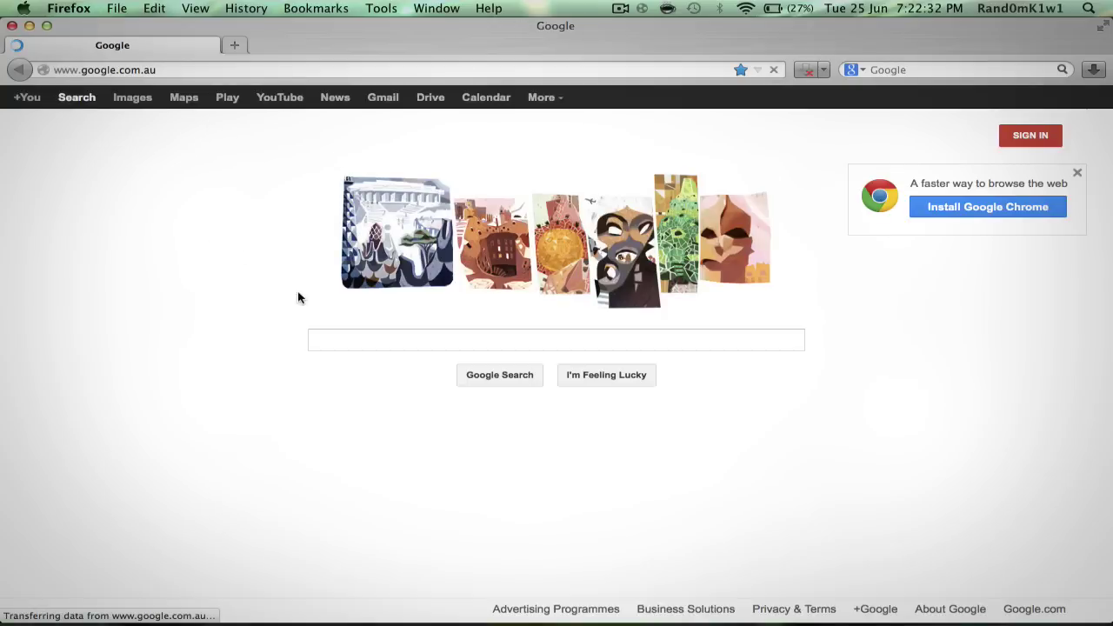
# Open the Rails2Revolution bookmark and scroll through its uploads and tutorials, then back to the top
pyautogui.click(292, 11)
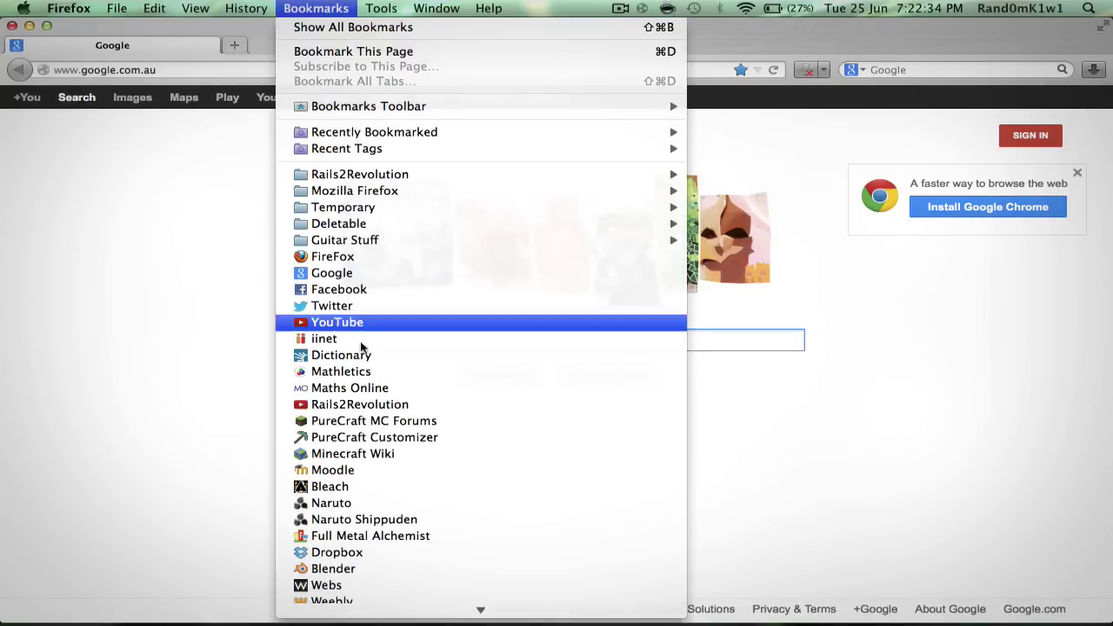
pyautogui.click(372, 405)
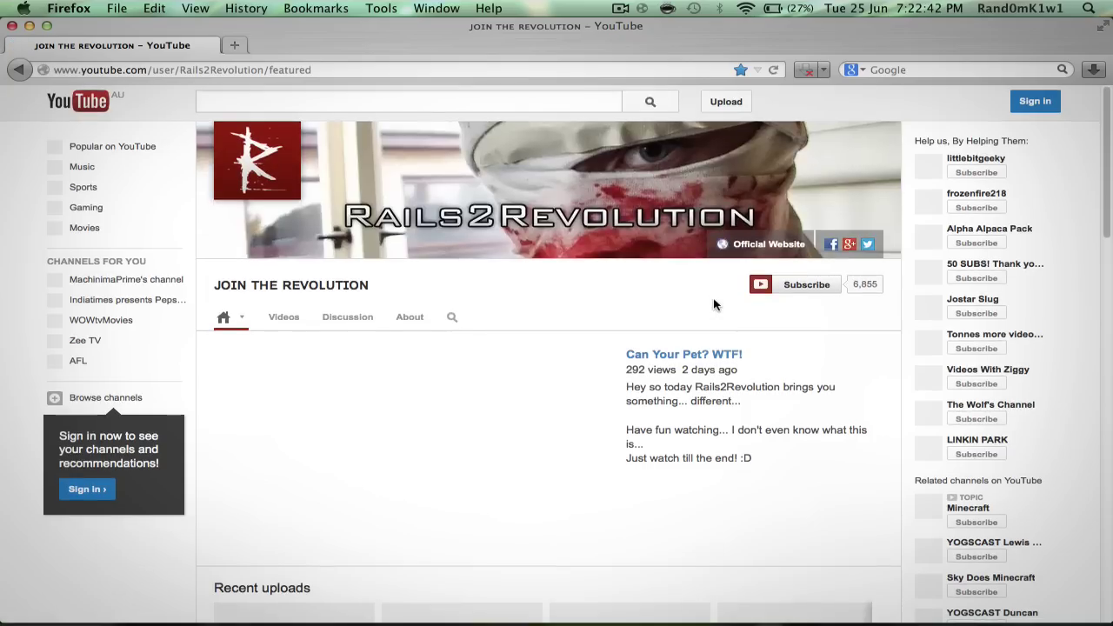
pyautogui.scroll(-1, 721, 308)
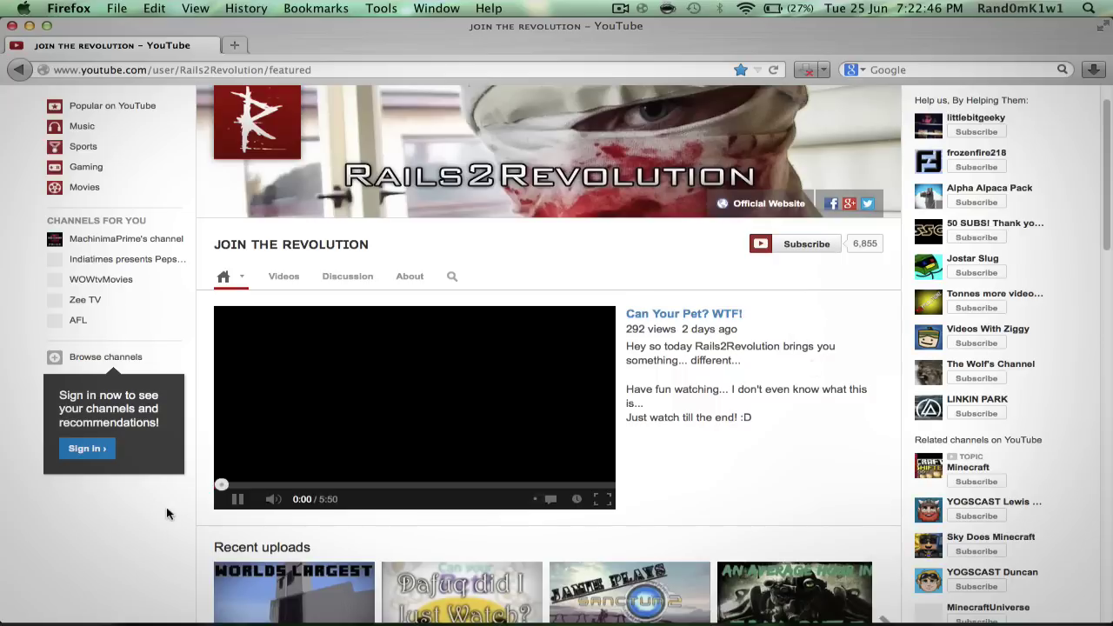
pyautogui.scroll(-5, 167, 514)
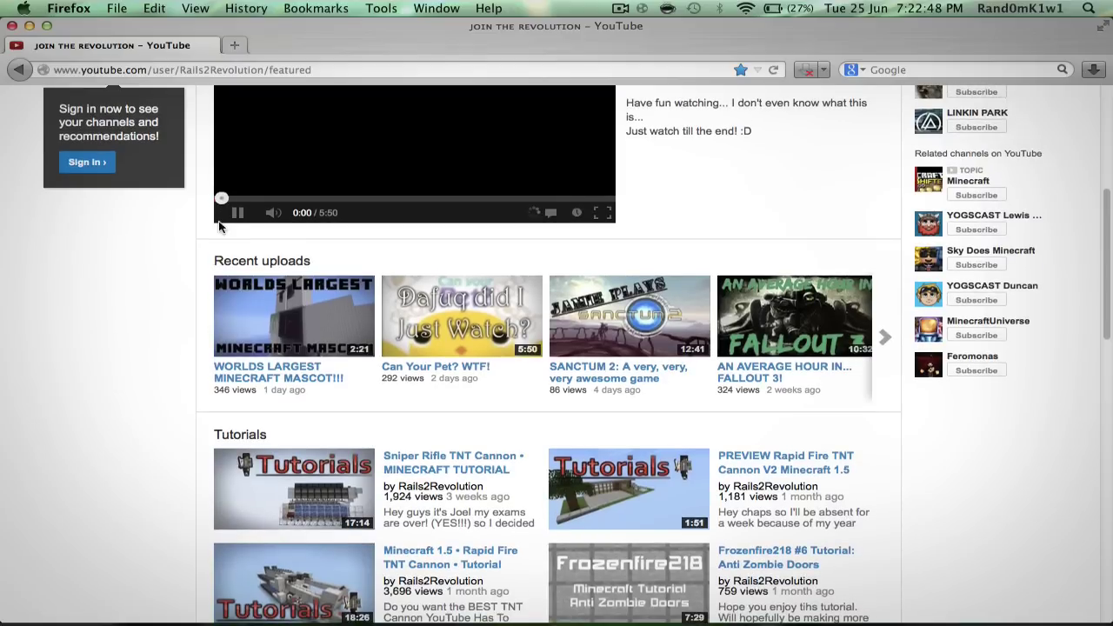
pyautogui.scroll(-3, 183, 244)
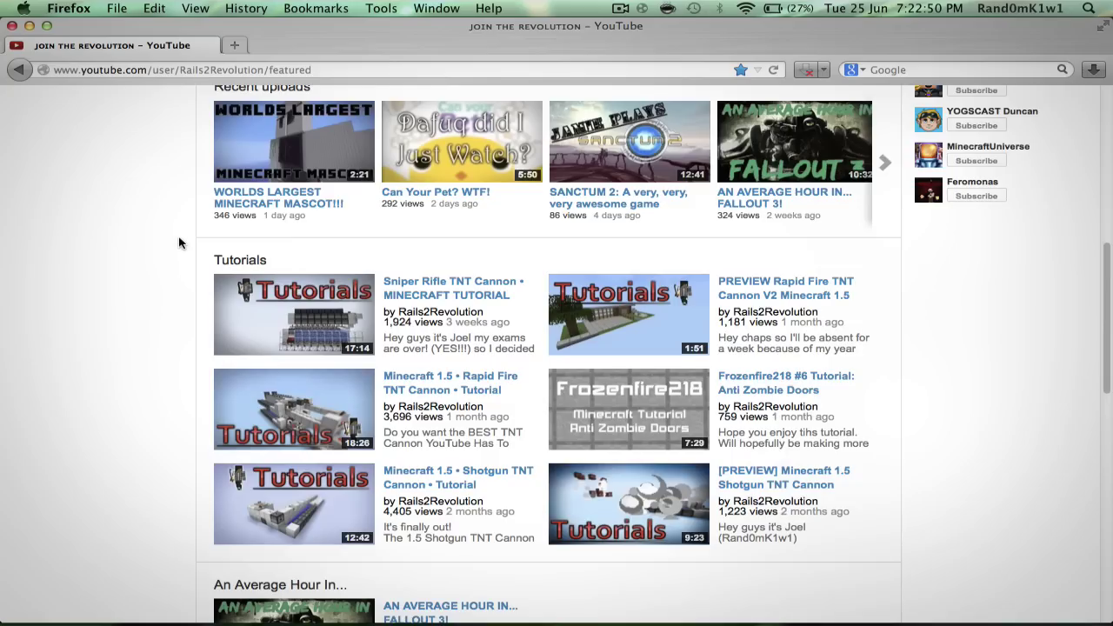
pyautogui.scroll(-8, 181, 245)
pyautogui.scroll(-5, 179, 243)
pyautogui.scroll(15, 179, 243)
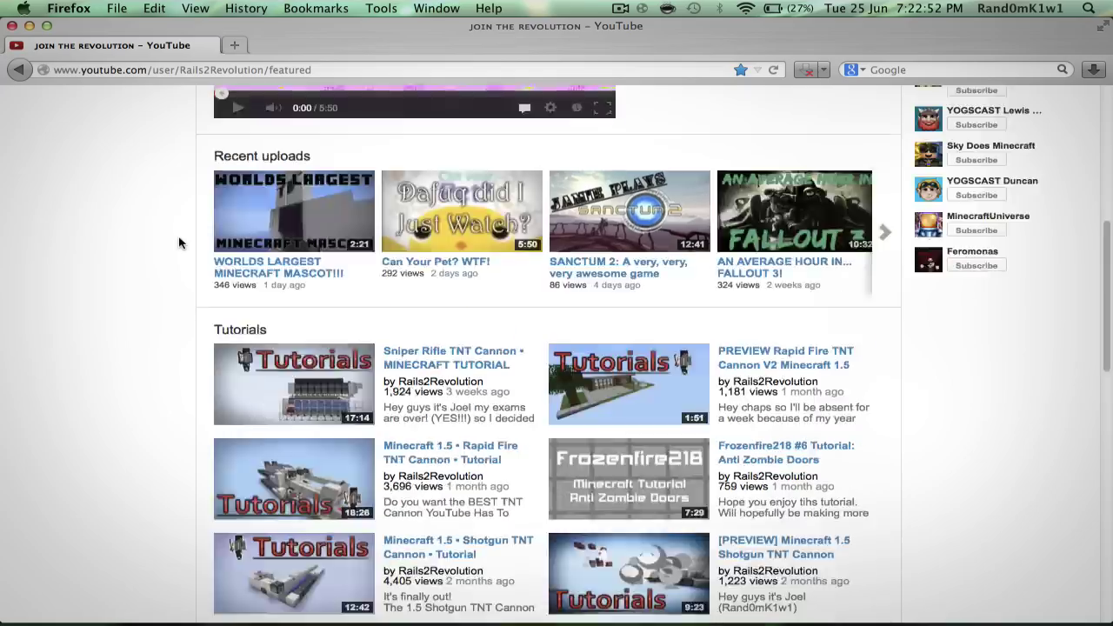
pyautogui.scroll(5, 179, 244)
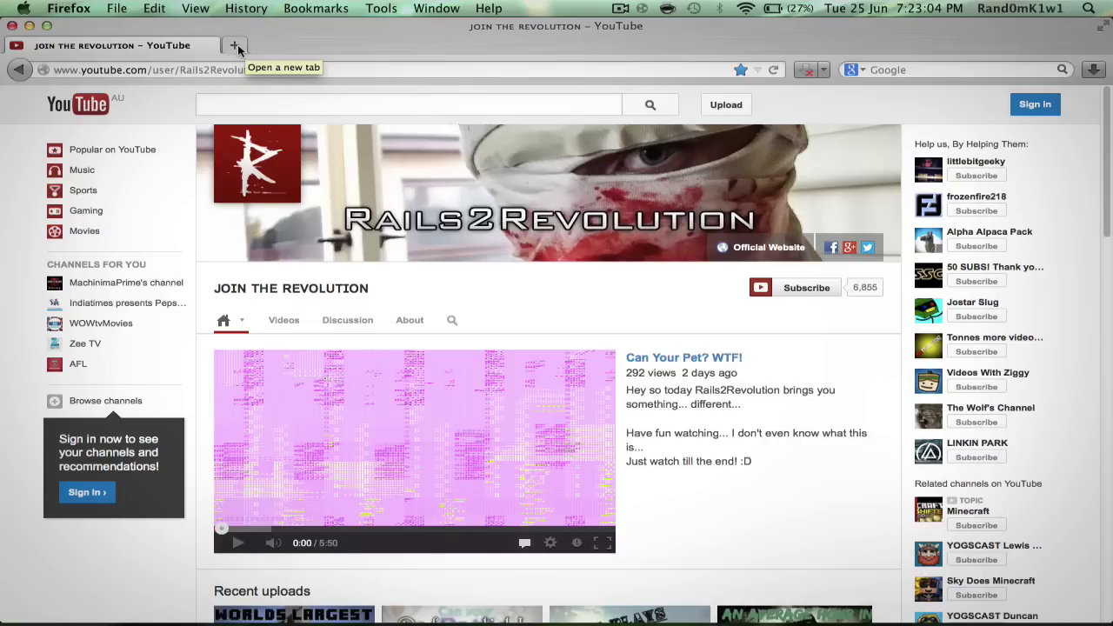
# Swap the YouTube tab for a new tab and load about:config, reaching its warranty warning
pyautogui.click(234, 45)
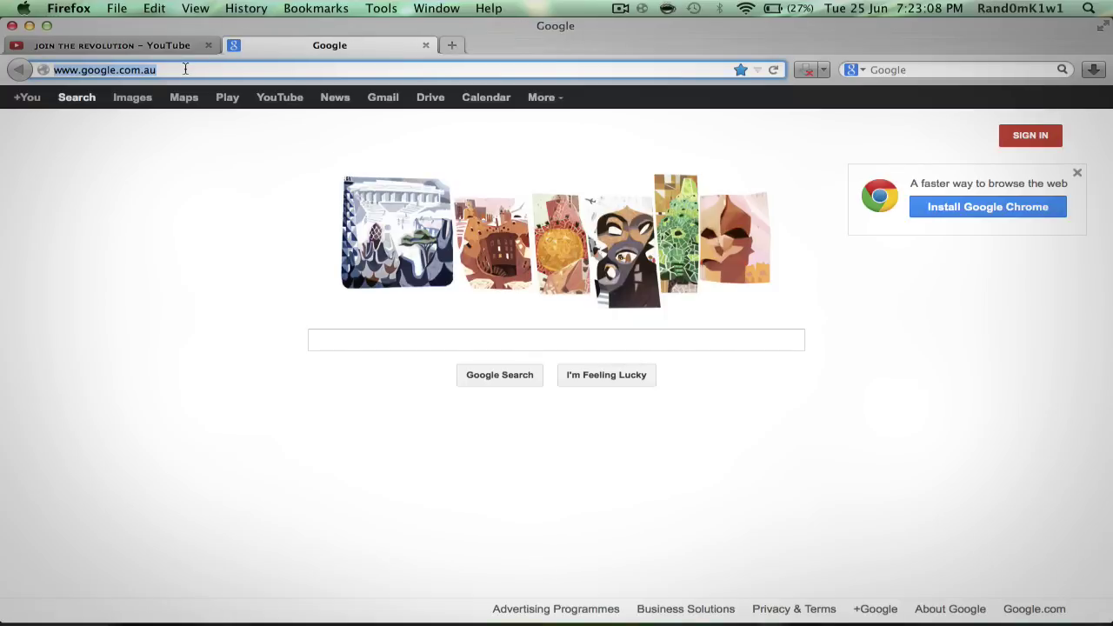
pyautogui.click(208, 46)
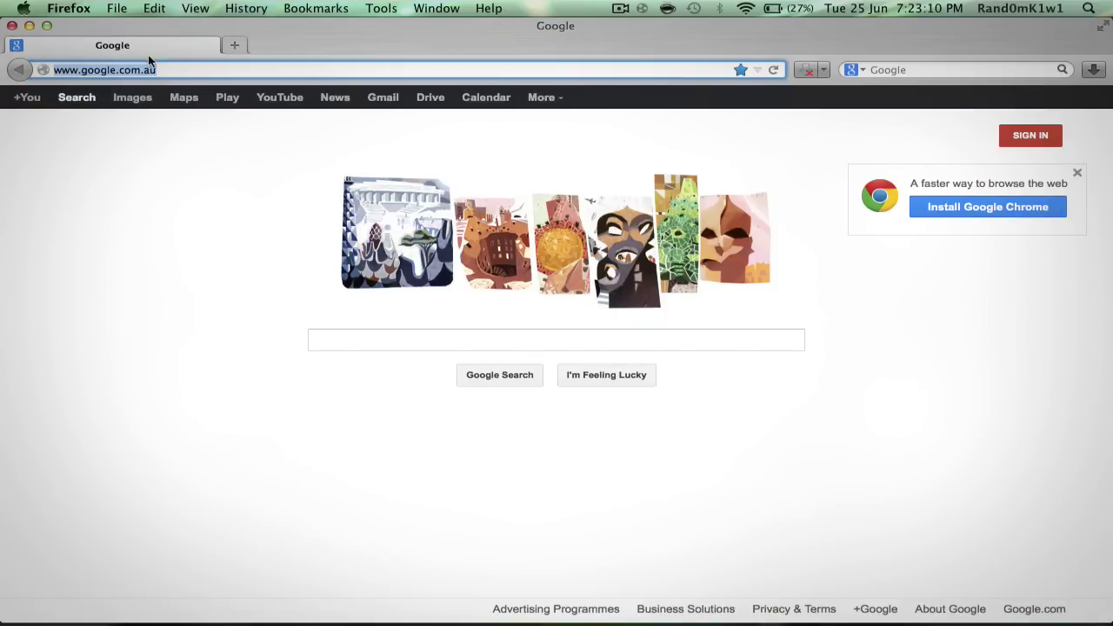
pyautogui.write('abou')
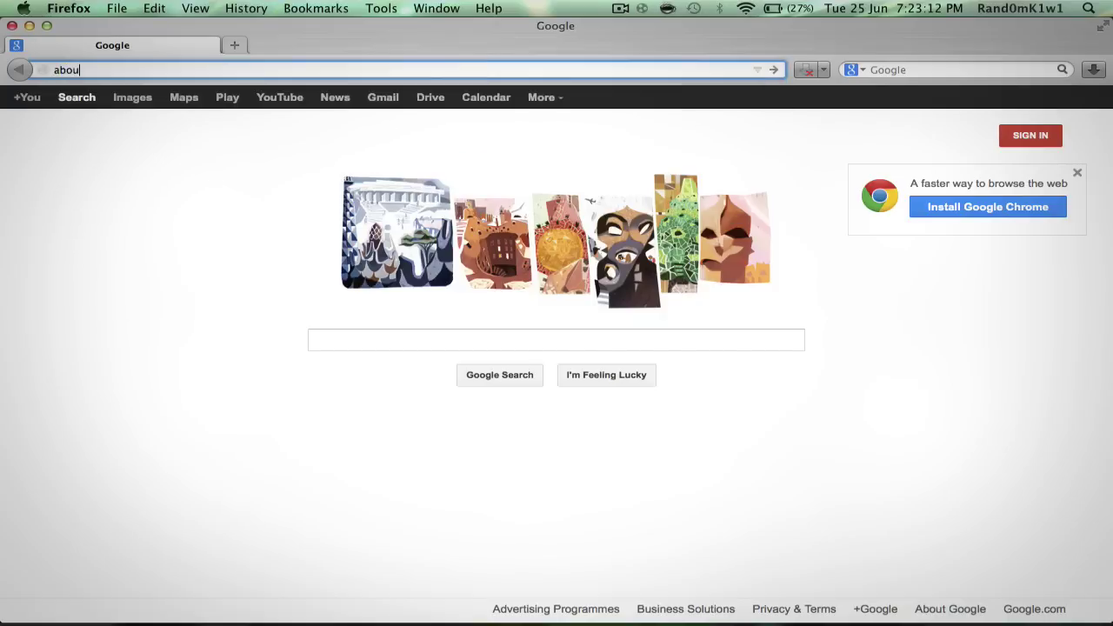
pyautogui.write('t:co')
pyautogui.write('nfig')
pyautogui.press('Return')
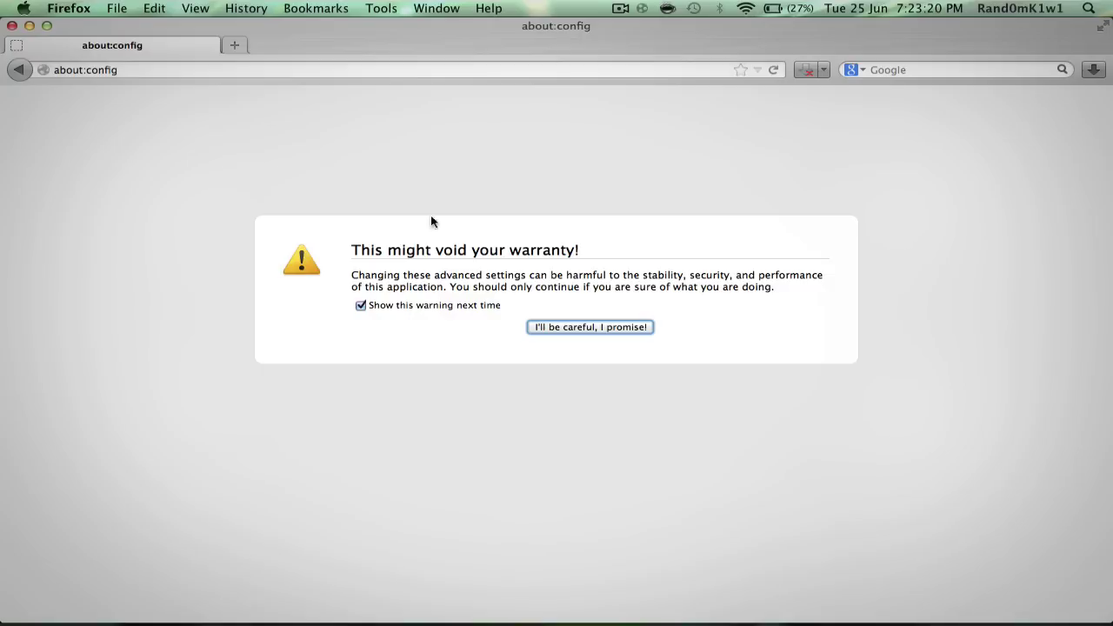
# Accept the warranty warning and filter the preferences list by 'pipelining'
pyautogui.click(544, 329)
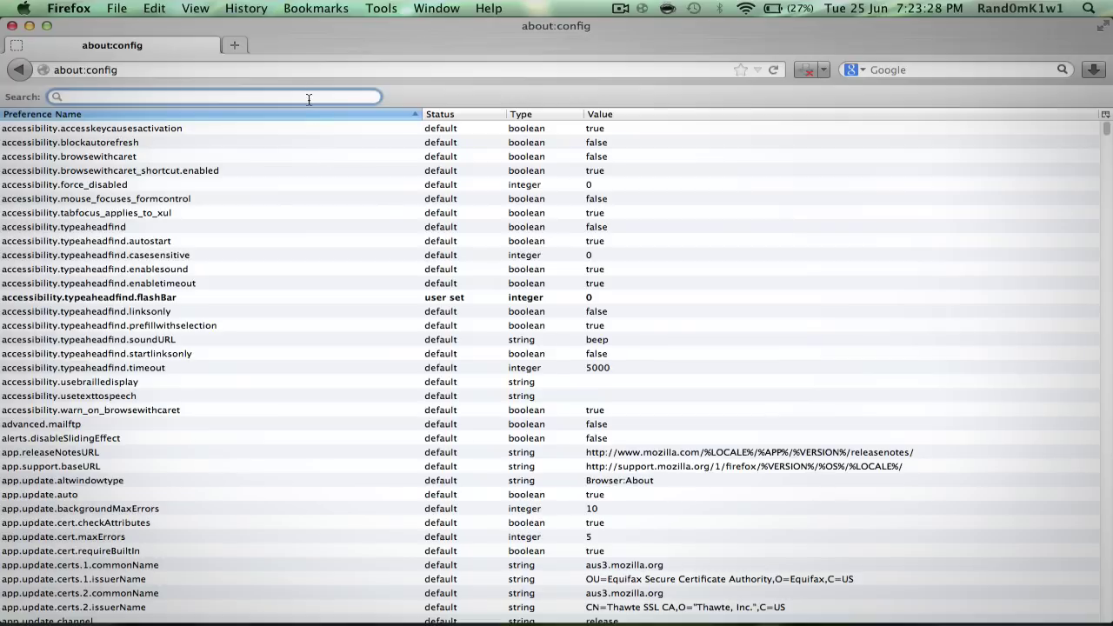
pyautogui.write('pipel')
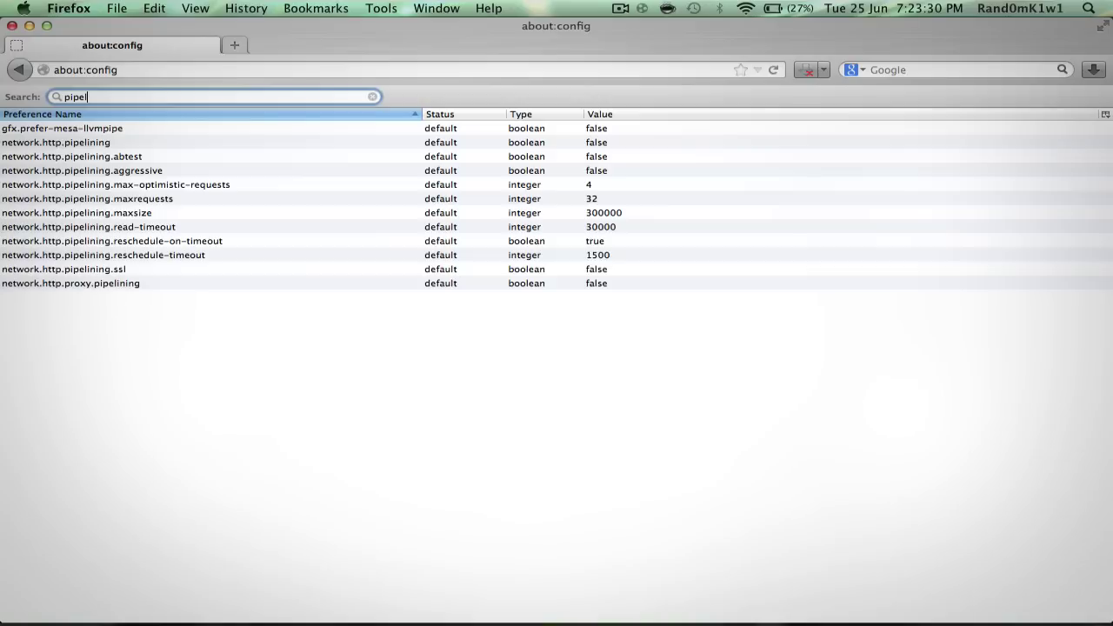
pyautogui.write('ining')
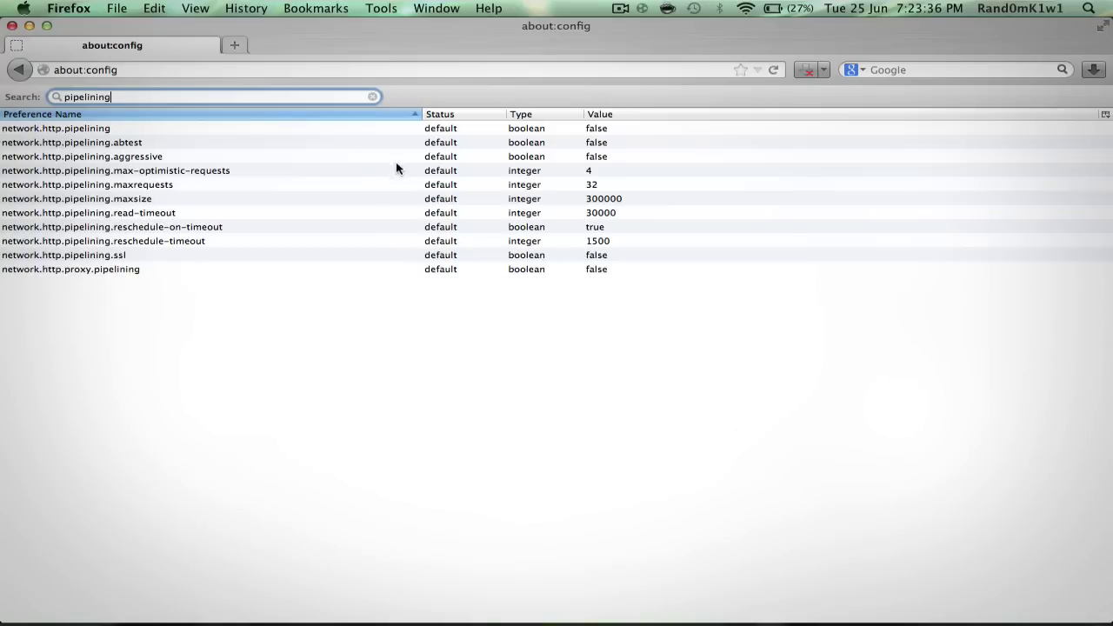
pyautogui.click(441, 130)
pyautogui.click(441, 171)
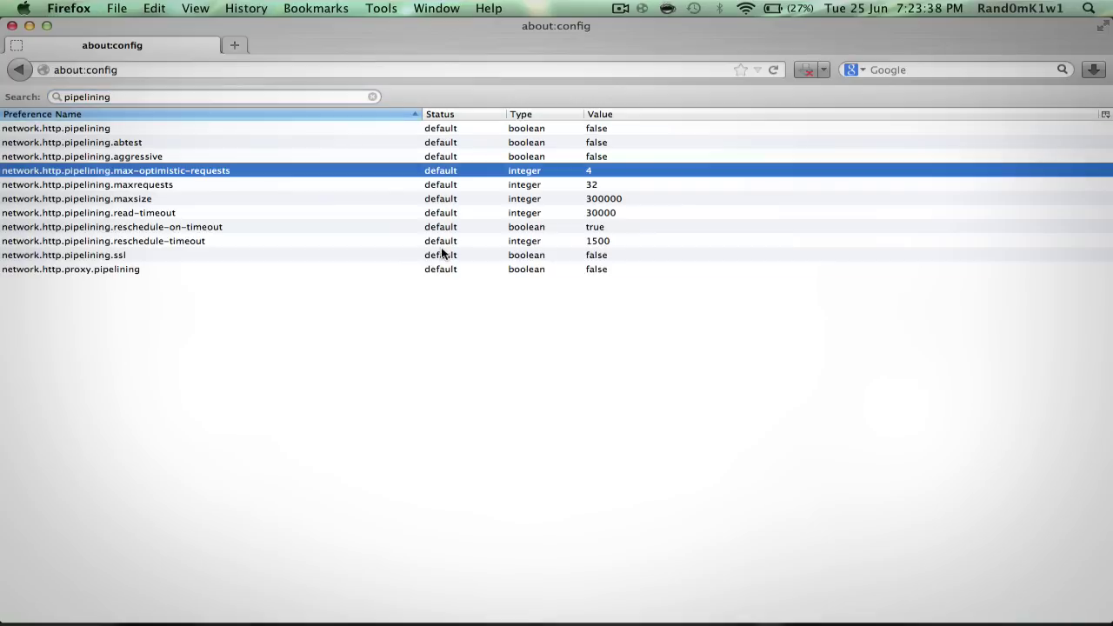
pyautogui.click(442, 254)
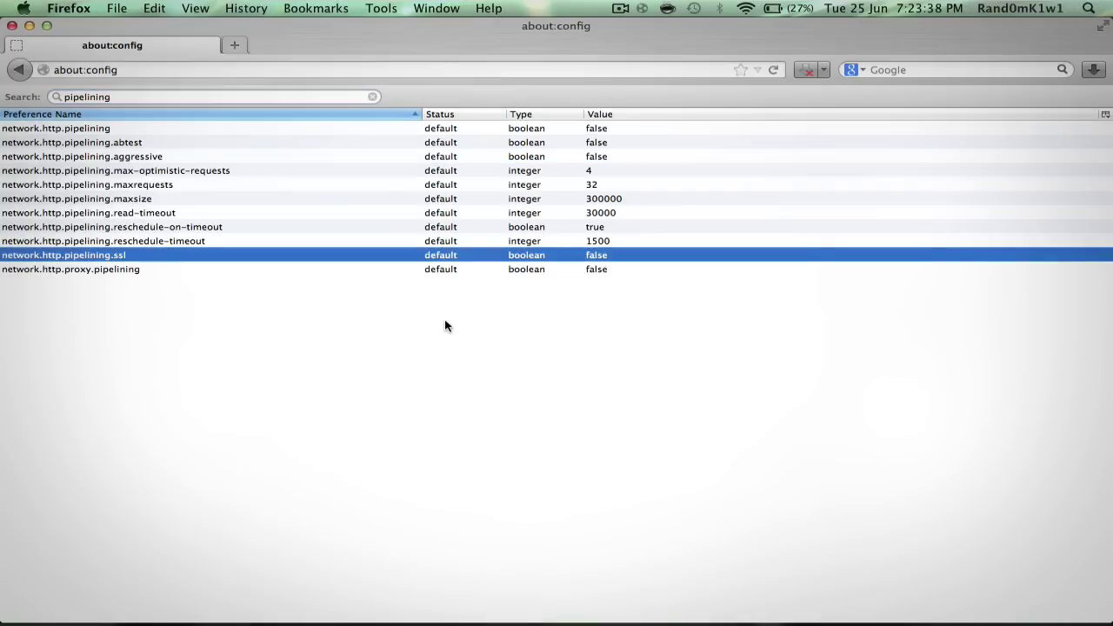
# Toggle network.http.pipelining, proxy.pipelining and pipelining.ssl to true
pyautogui.click(93, 129)
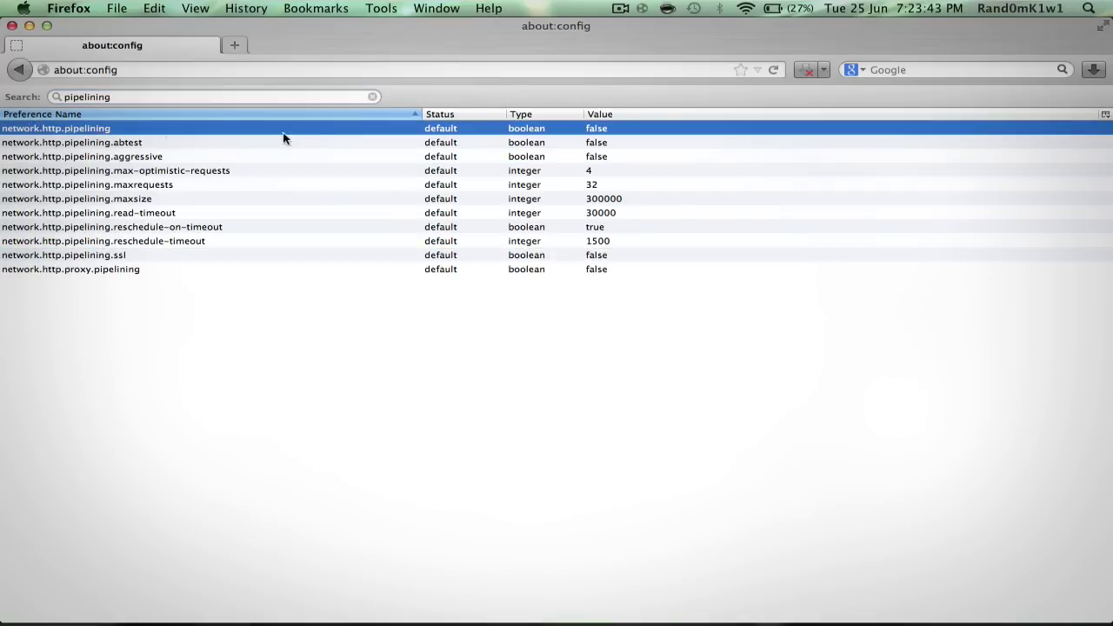
pyautogui.doubleClick(606, 129)
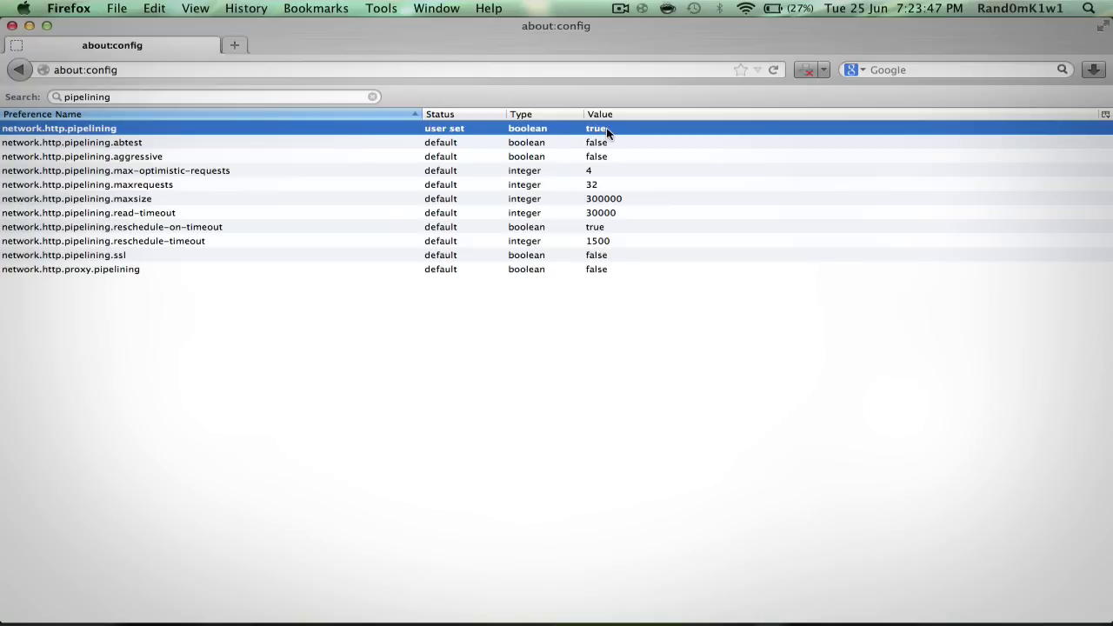
pyautogui.click(158, 270)
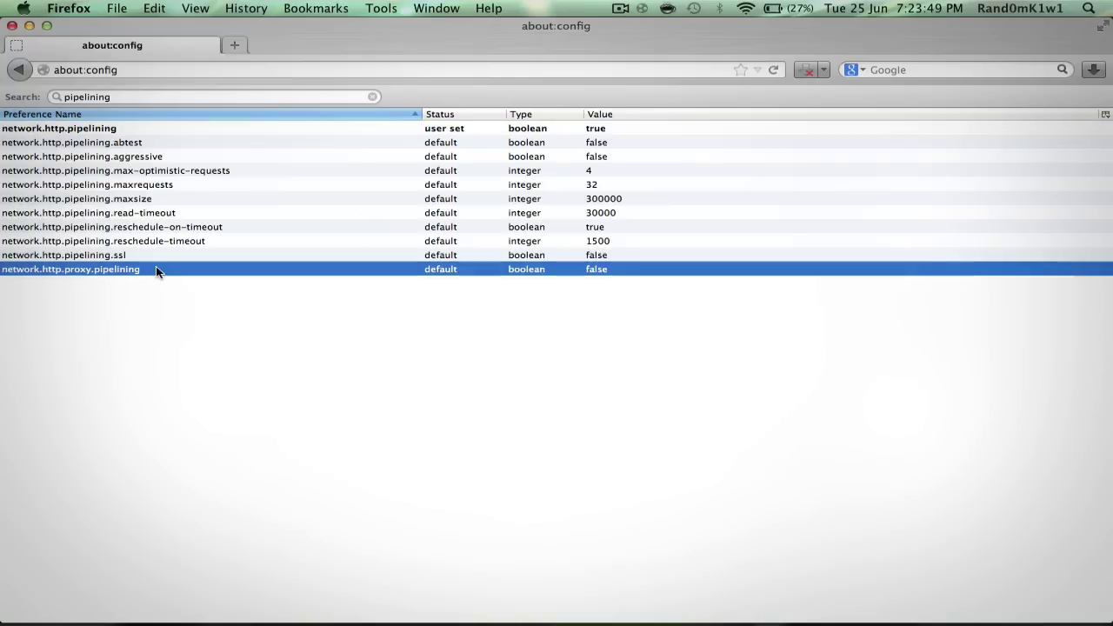
pyautogui.doubleClick(599, 270)
pyautogui.click(602, 255)
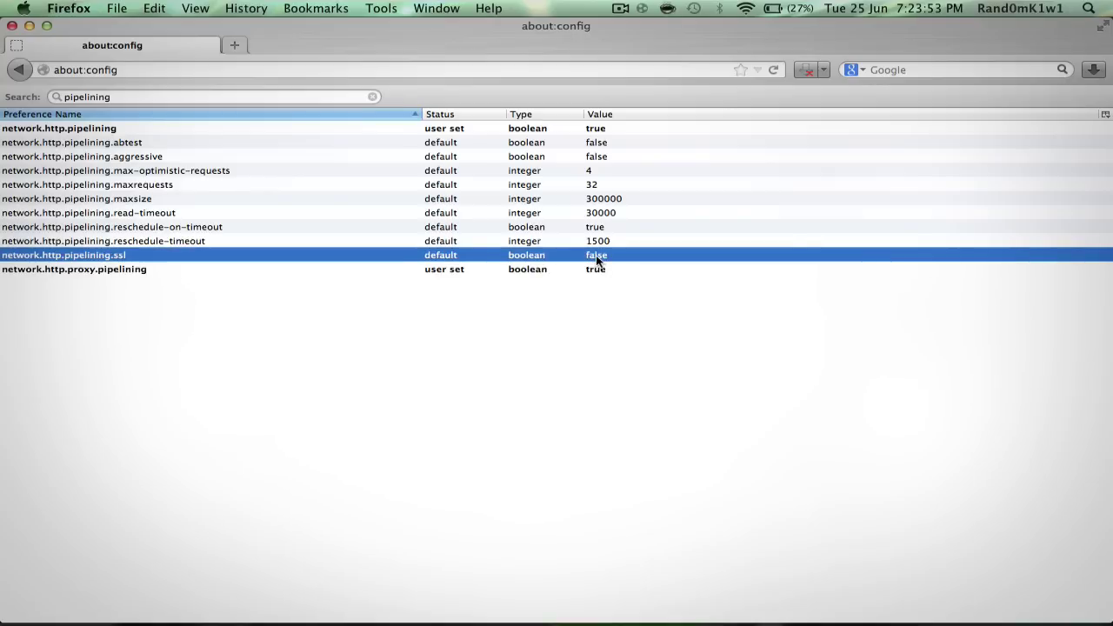
pyautogui.doubleClick(595, 254)
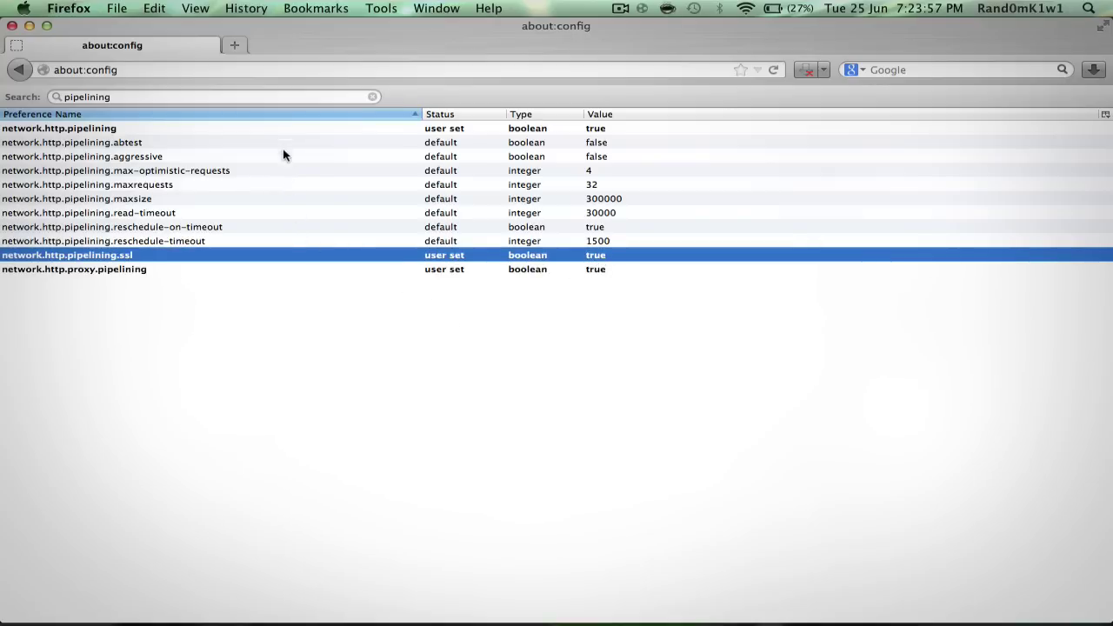
# Change network.http.pipelining.maxrequests from 32 to 8
pyautogui.click(591, 188)
pyautogui.doubleClick(590, 185)
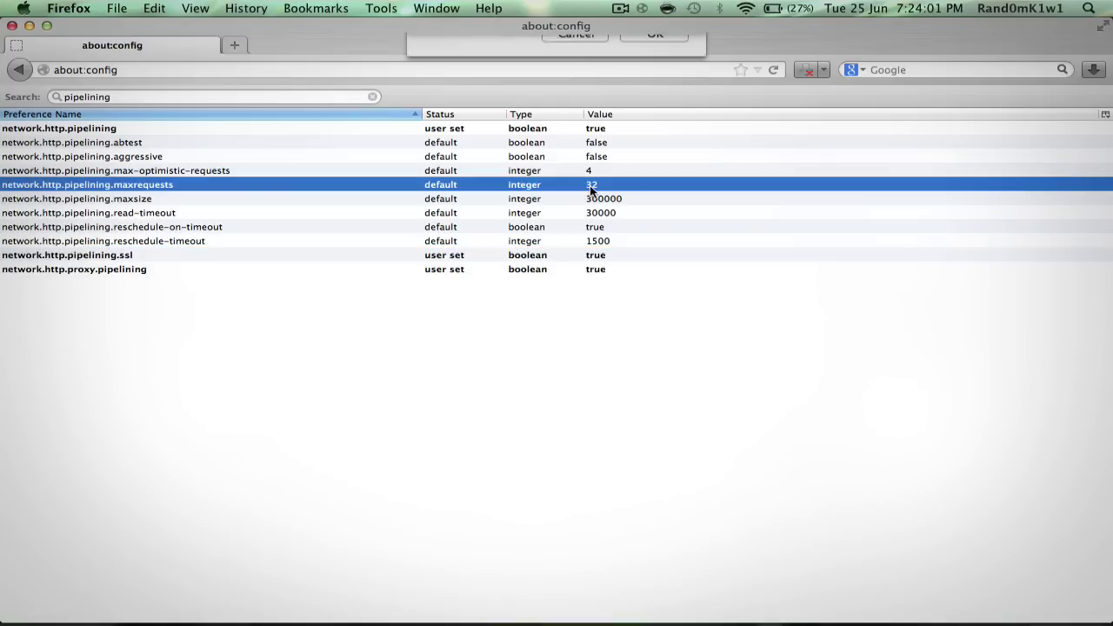
pyautogui.write('8')
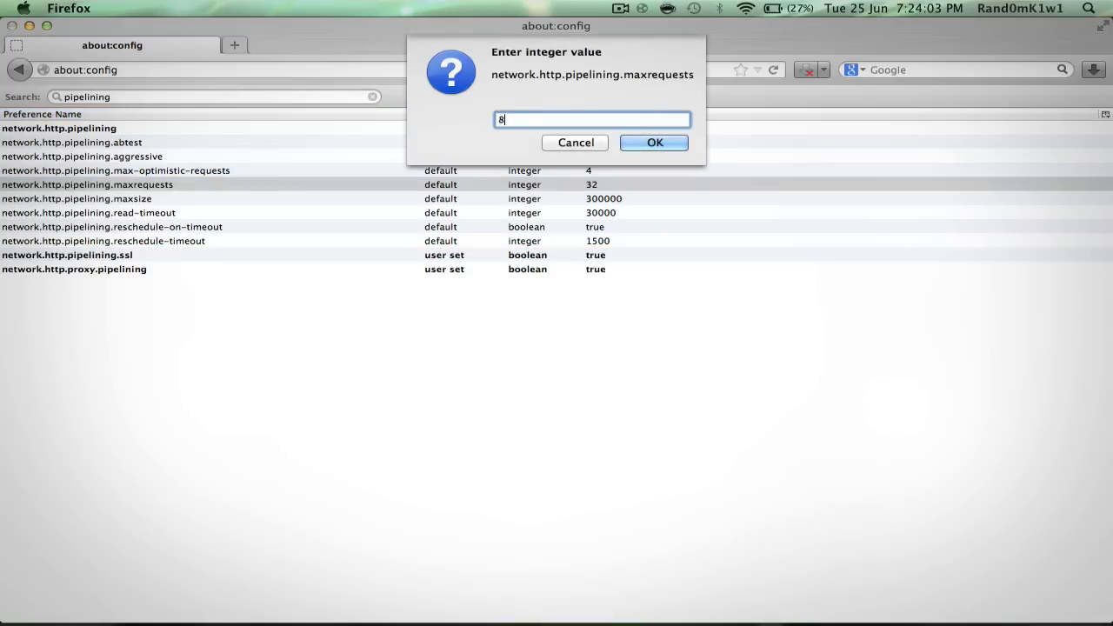
pyautogui.press('Return')
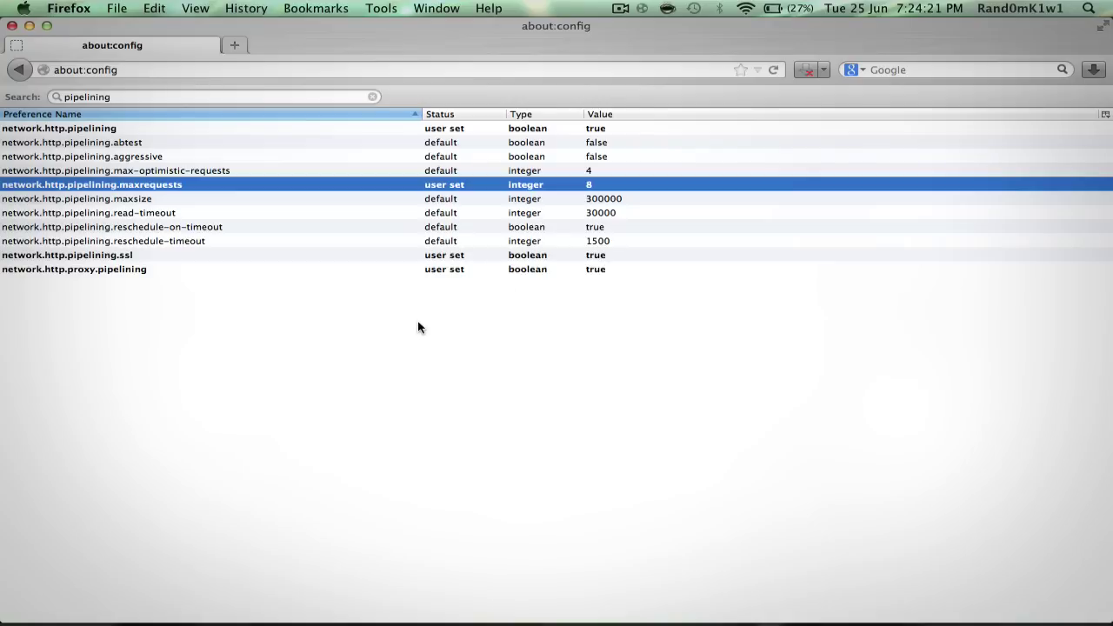
# Quit Firefox and relaunch it from the Dock so it reopens on Google's homepage
pyautogui.click(12, 25)
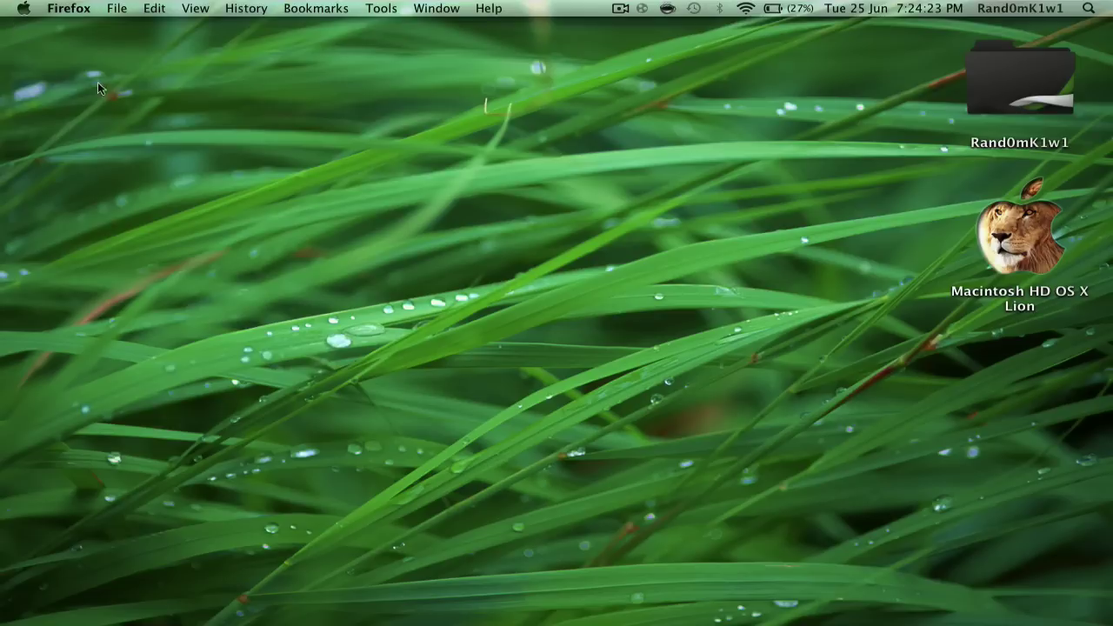
pyautogui.click(266, 263)
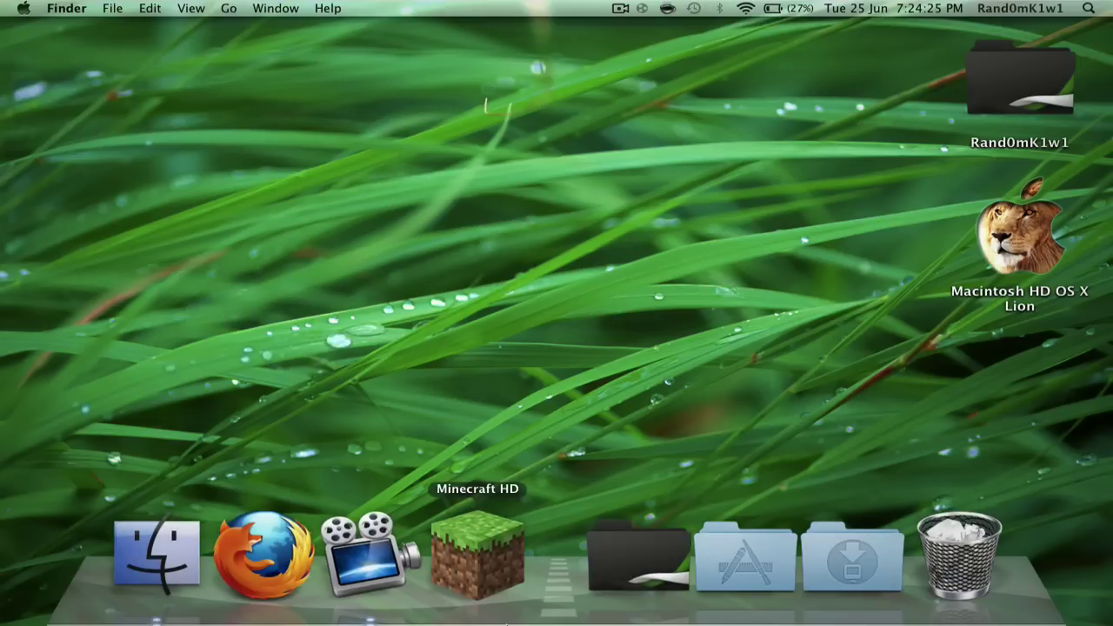
pyautogui.click(283, 552)
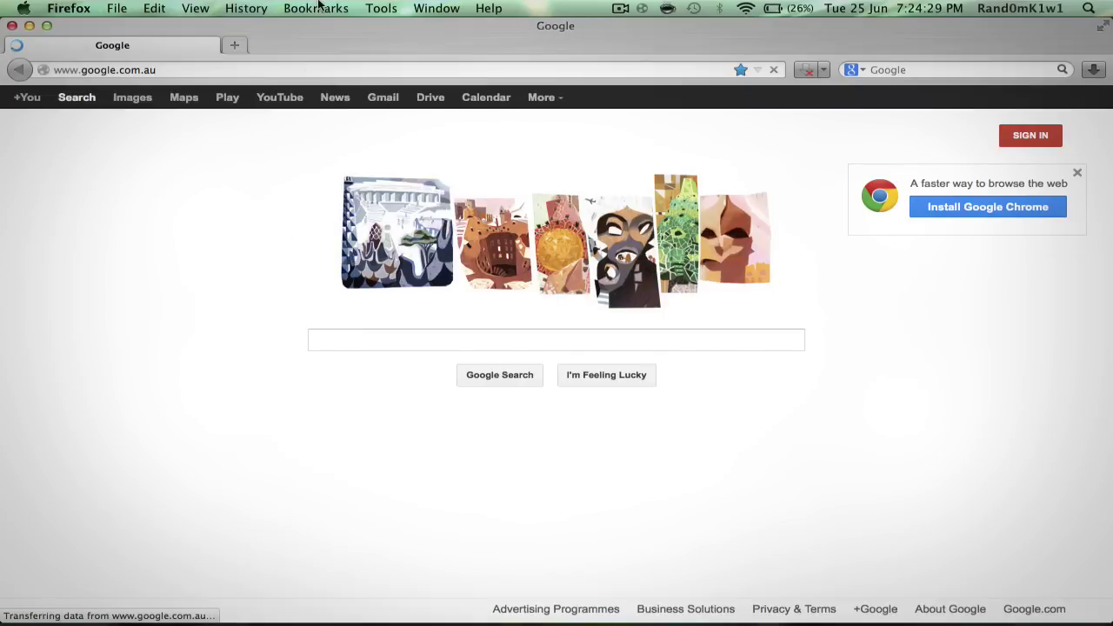
# Reopen the Rails2Revolution bookmark after the restart and scroll the channel page down and back up
pyautogui.click(315, 8)
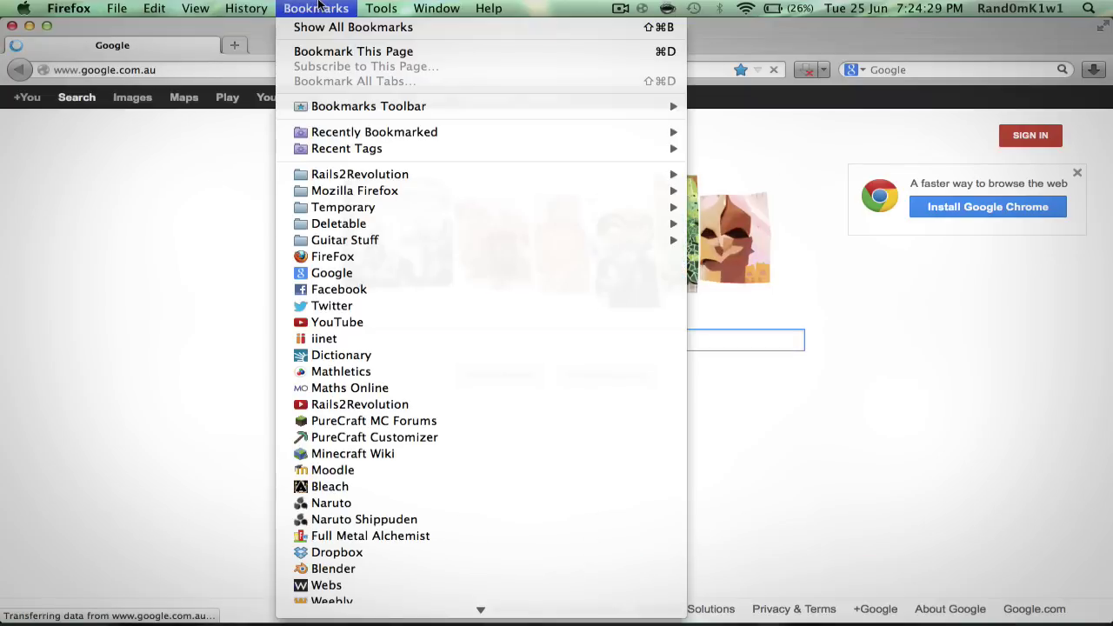
pyautogui.click(359, 404)
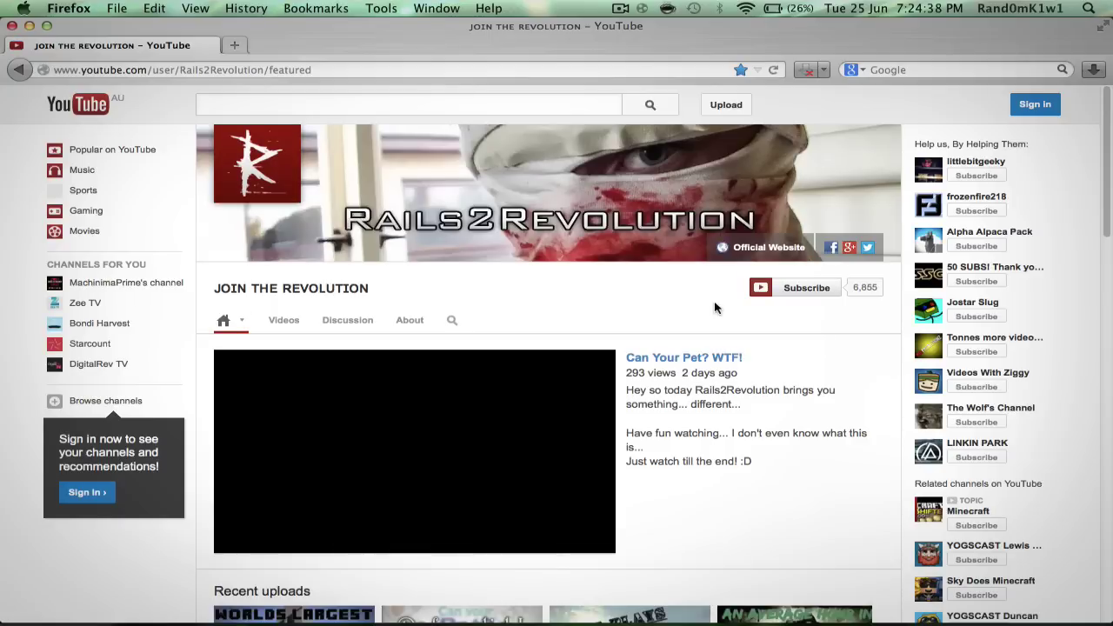
pyautogui.scroll(-10, 715, 307)
pyautogui.scroll(-2, 715, 307)
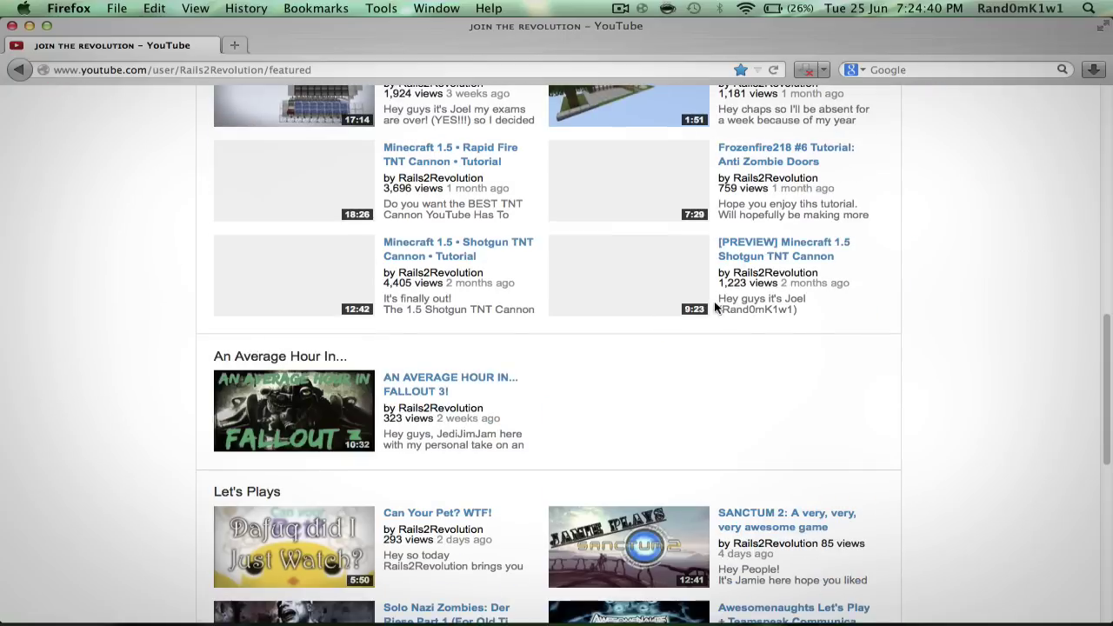
pyautogui.scroll(-5, 129, 365)
pyautogui.scroll(10, 129, 365)
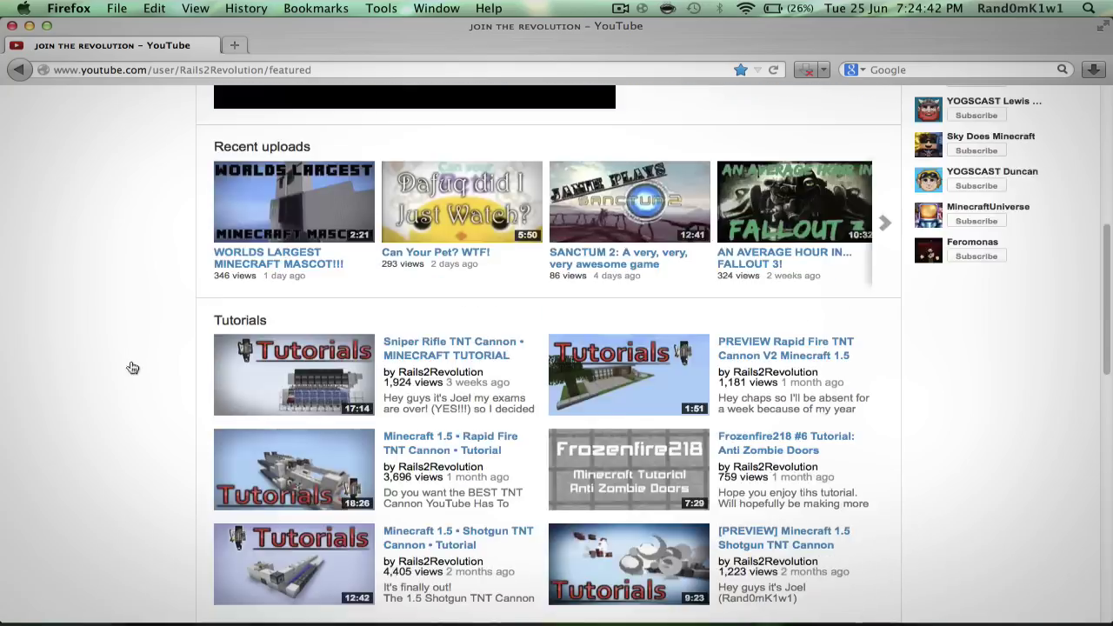
pyautogui.scroll(5, 129, 365)
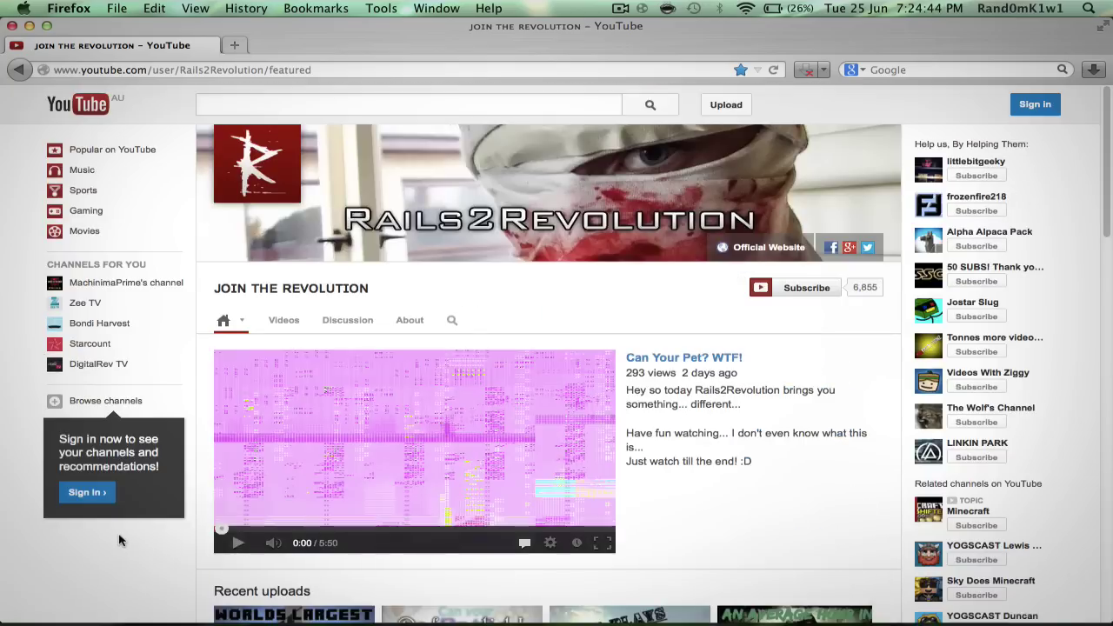
pyautogui.scroll(-2, 120, 539)
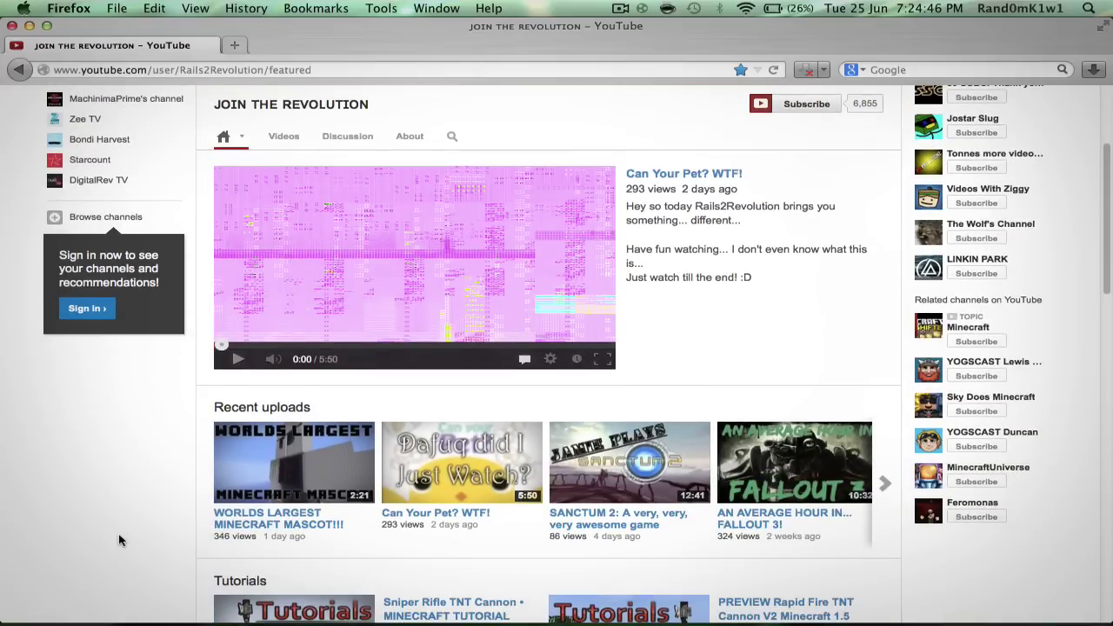
pyautogui.scroll(3, 120, 540)
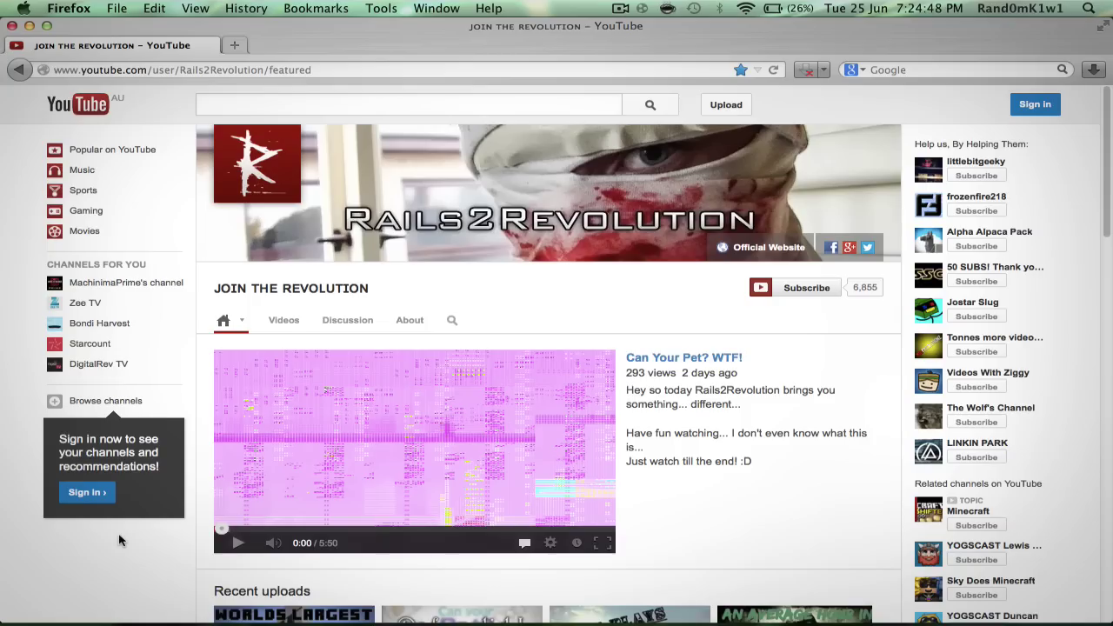